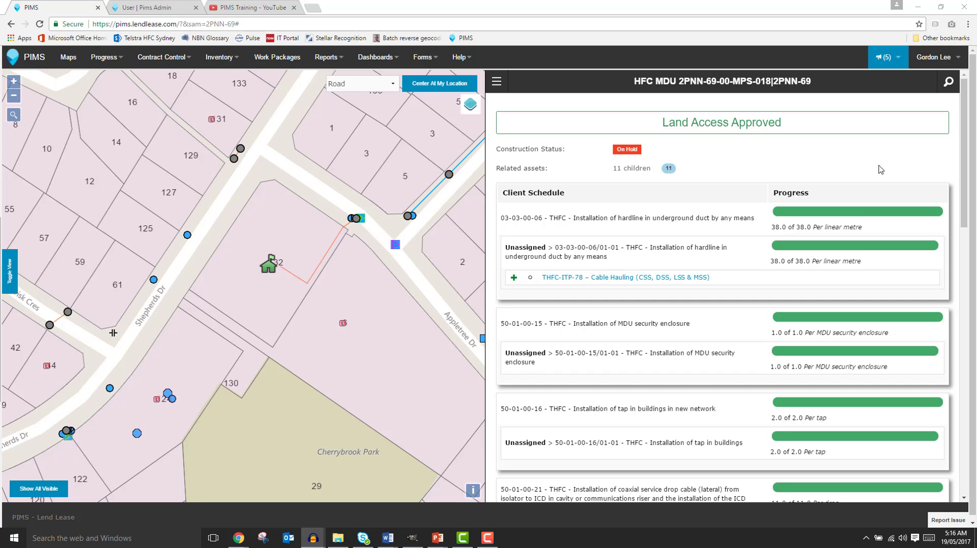
Open the asset's progress records and make the second 2017-05-19 progress entry editable, accepting the variations warning
left_click(496, 83)
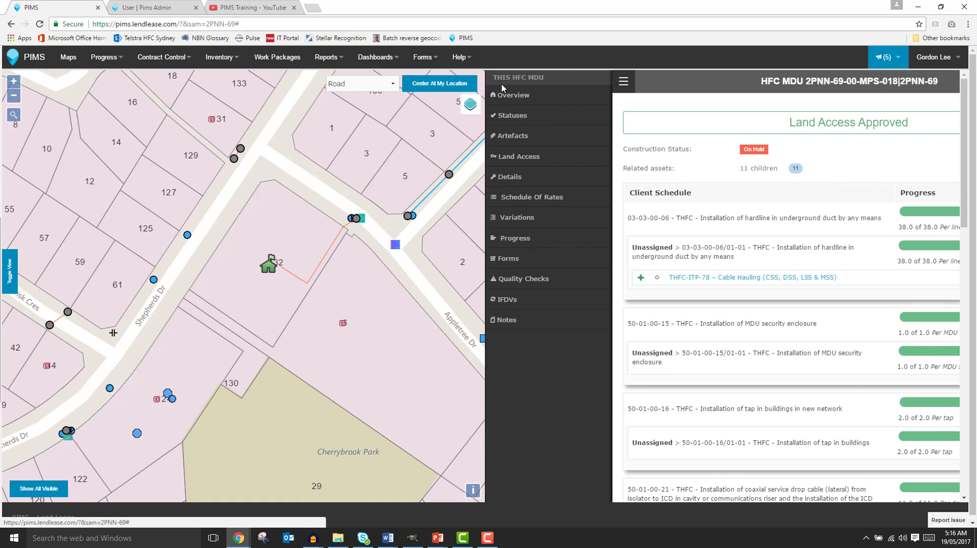
left_click(511, 239)
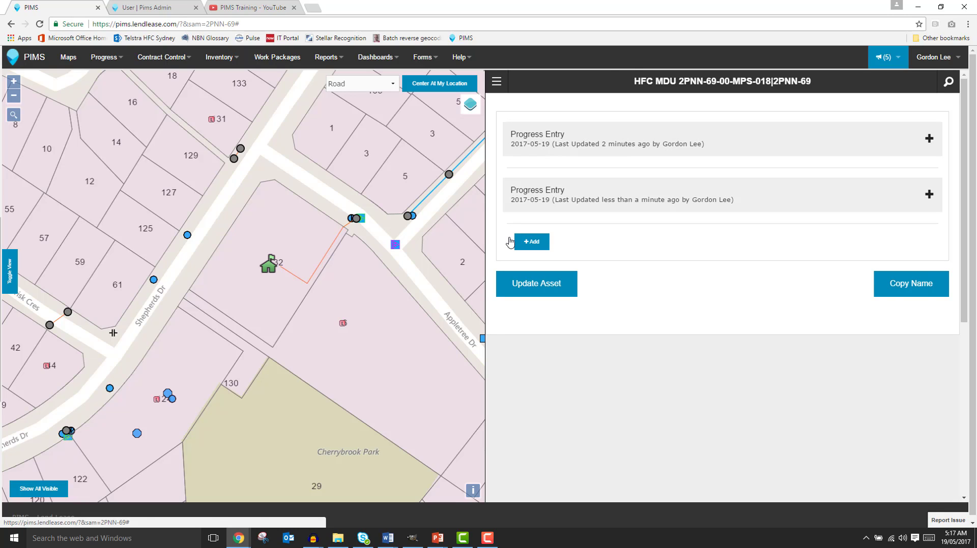
left_click(597, 203)
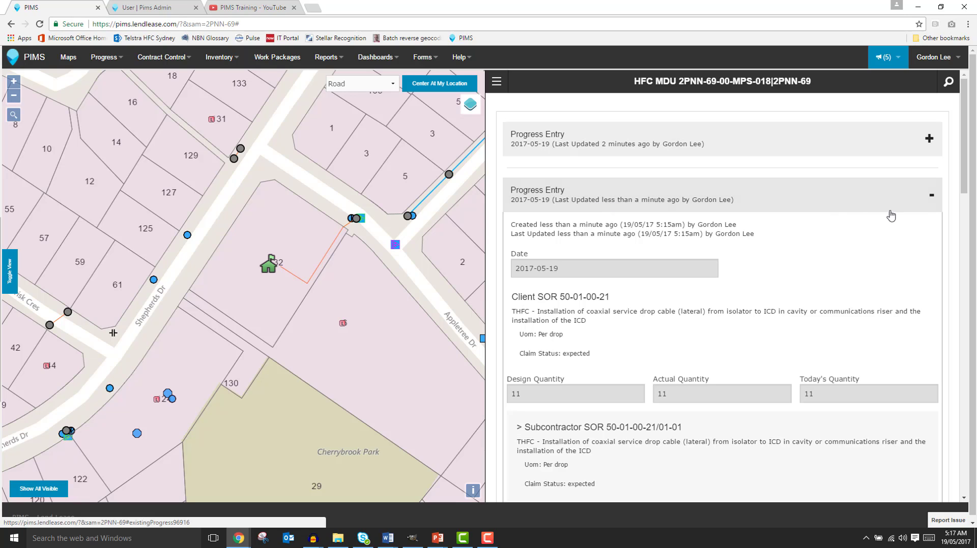
left_click_drag(965, 182, 955, 364)
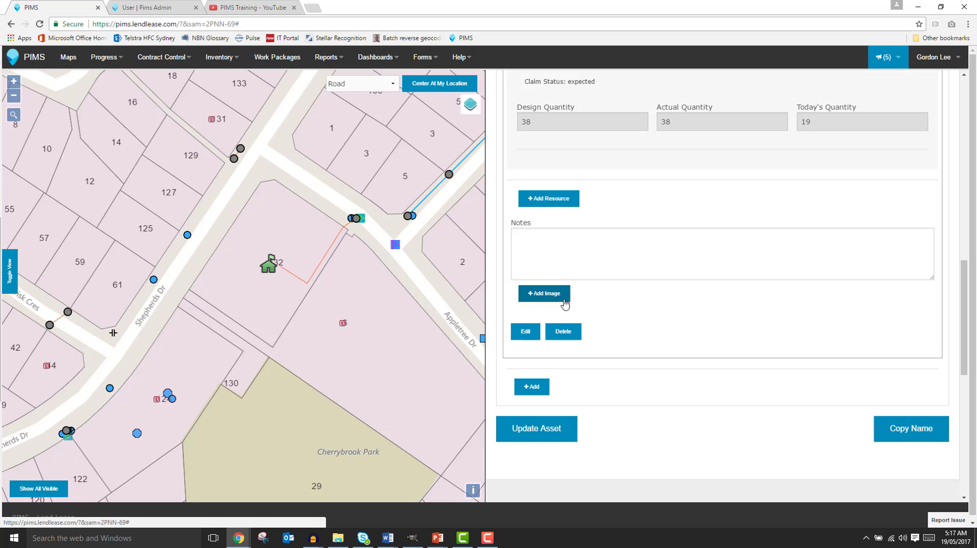
left_click(536, 334)
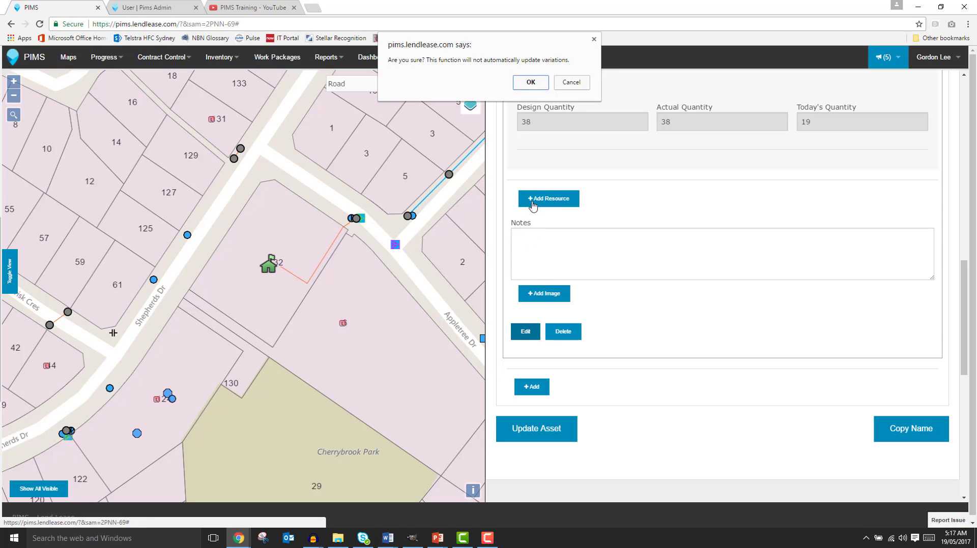
left_click(530, 83)
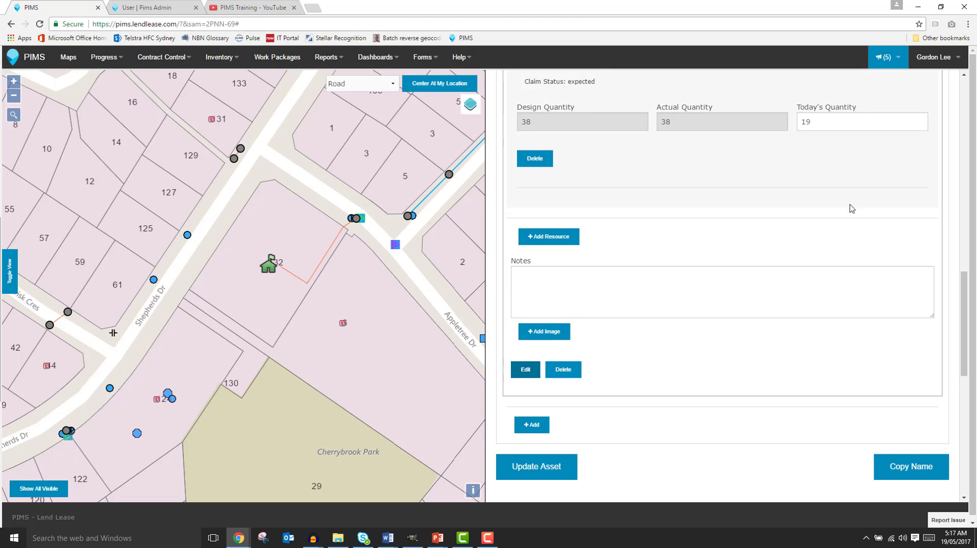
Delete the Client SOR 50-01-00-21 quantities, including its subcontractor line, from the progress entry
left_click_drag(962, 289, 965, 144)
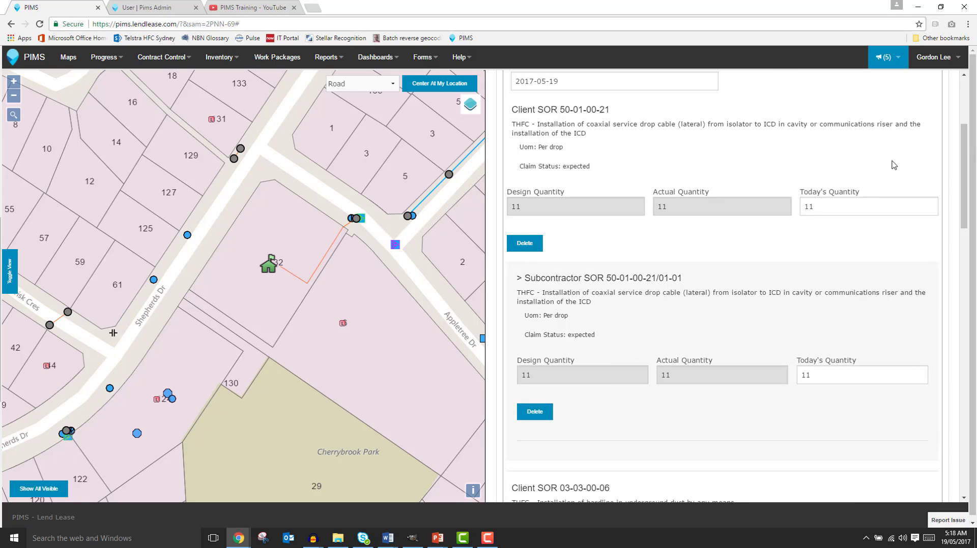
left_click(538, 240)
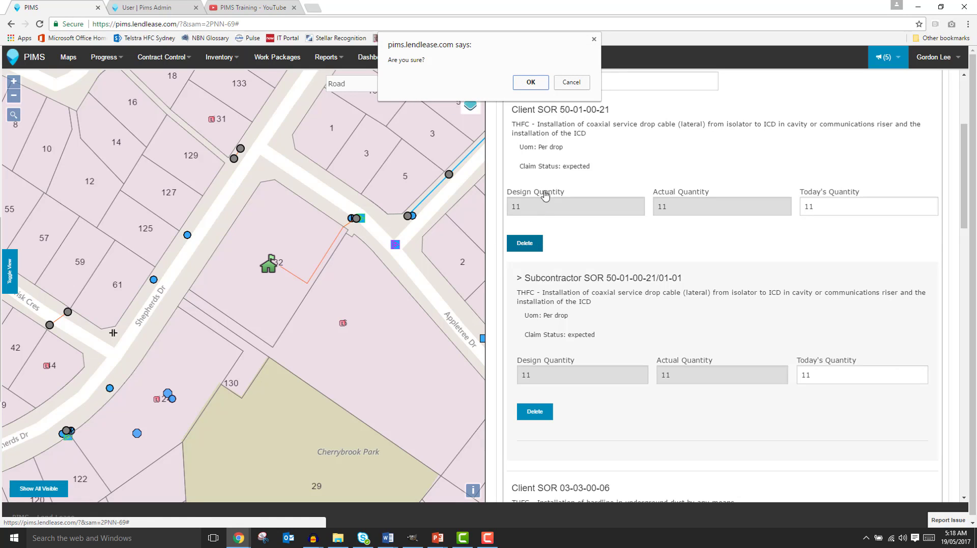
left_click(546, 85)
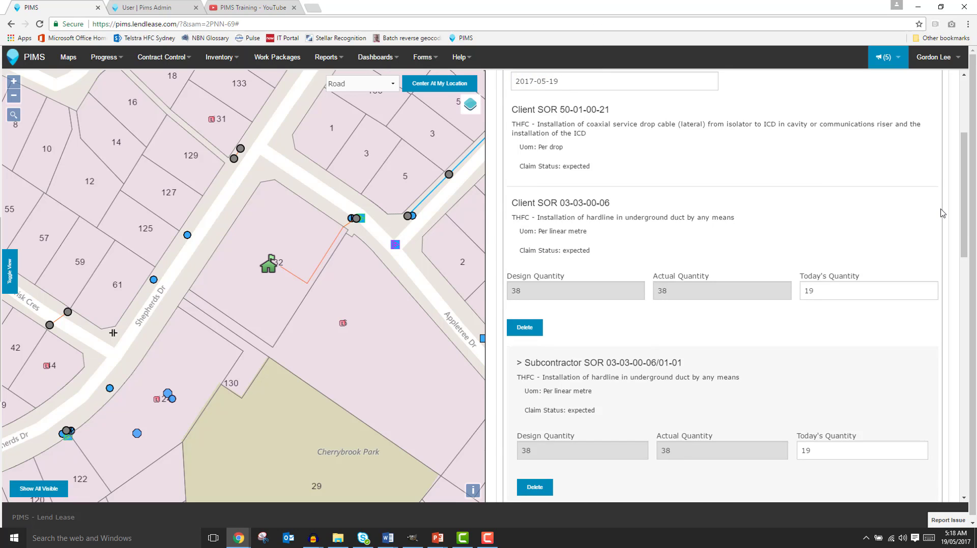
Set today's quantity to 10 for both Client SOR 03-03-00-06 and Subcontractor SOR 03-03-00-06/01-01, and update the asset
left_click_drag(962, 222, 960, 250)
left_click(849, 193)
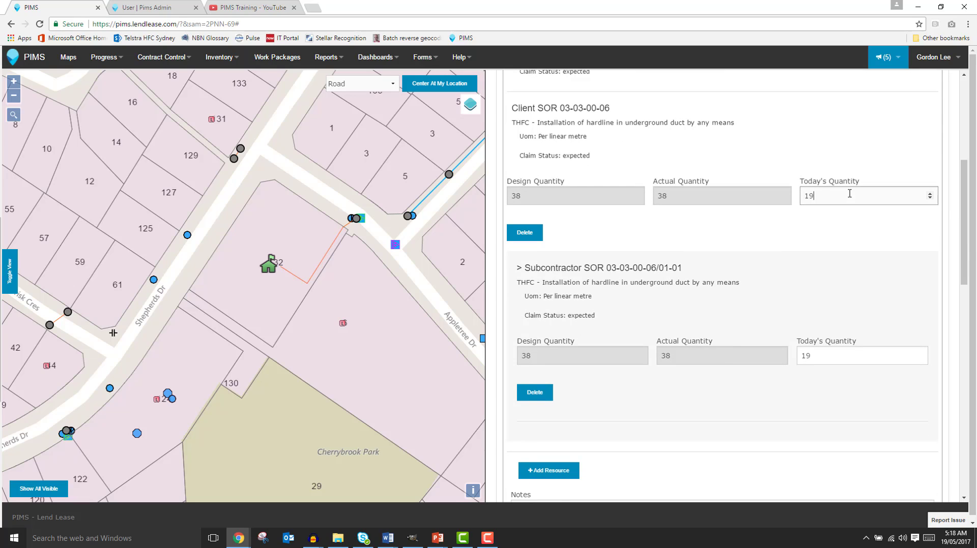
type("0")
left_click(847, 355)
key("BackSpace")
type("0")
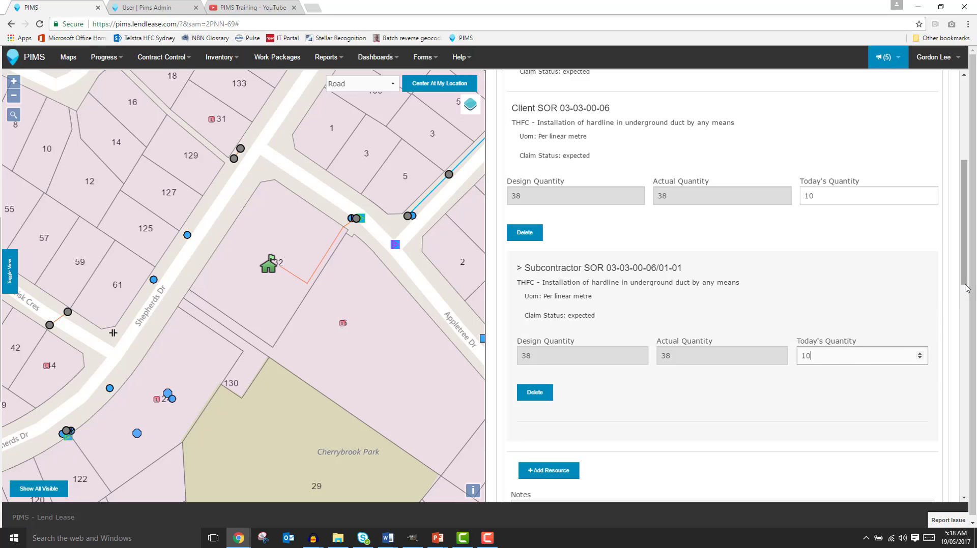
left_click_drag(966, 288, 963, 366)
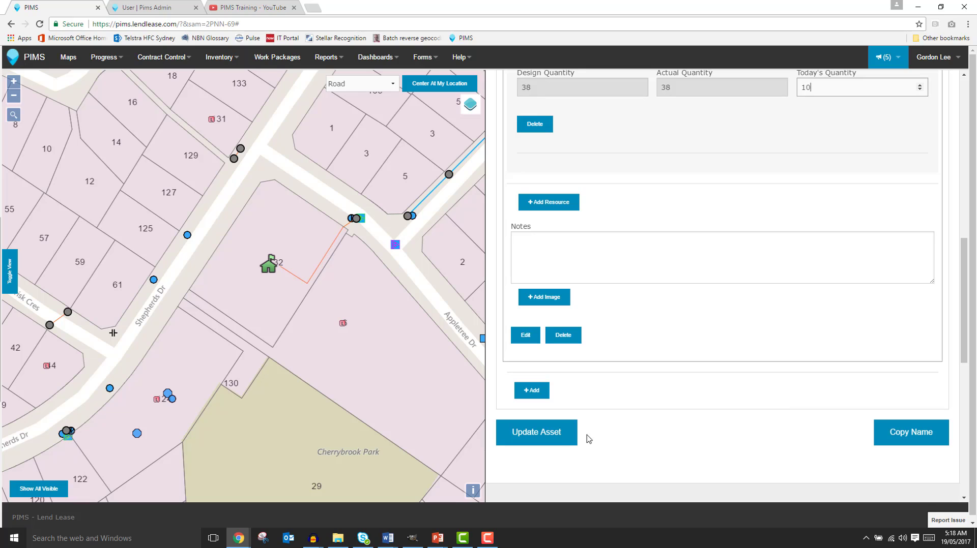
left_click(557, 438)
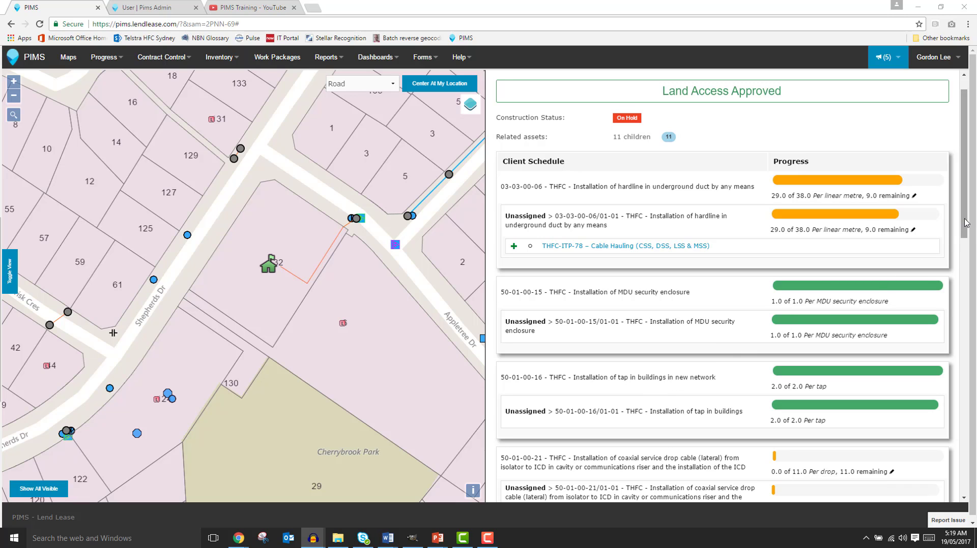
Check the progress overview, and delete the entire second progress entry from the asset's progress records
scroll(967, 243, "down", 1)
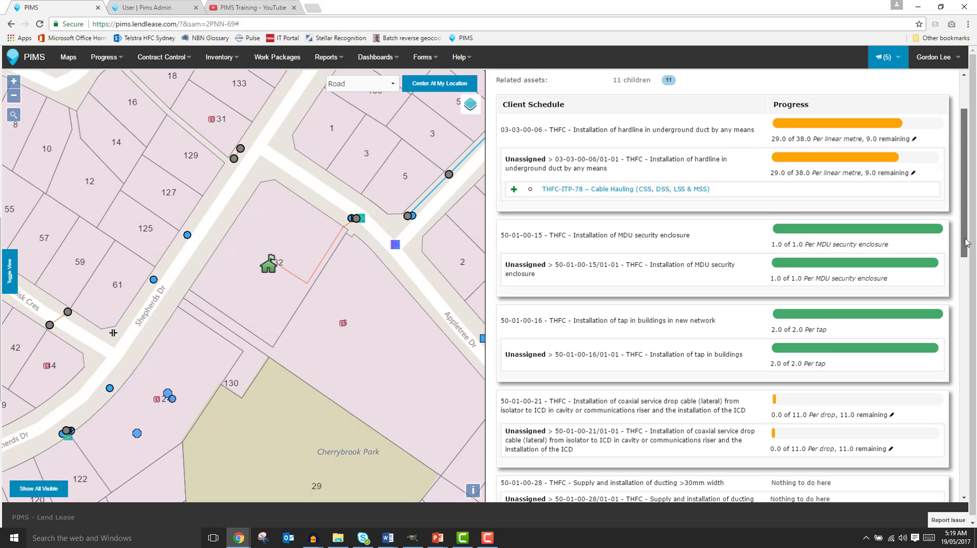
scroll(966, 239, "up", 2)
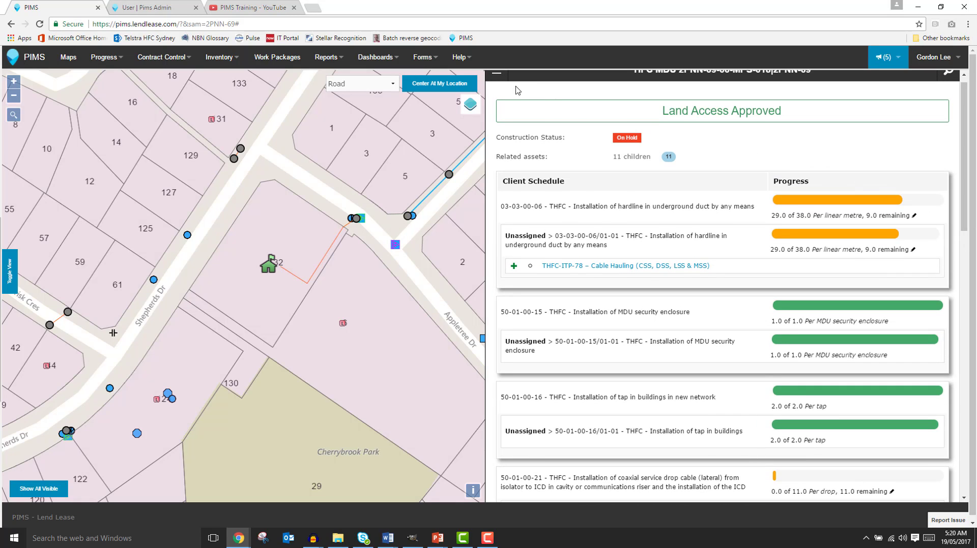
left_click(497, 76)
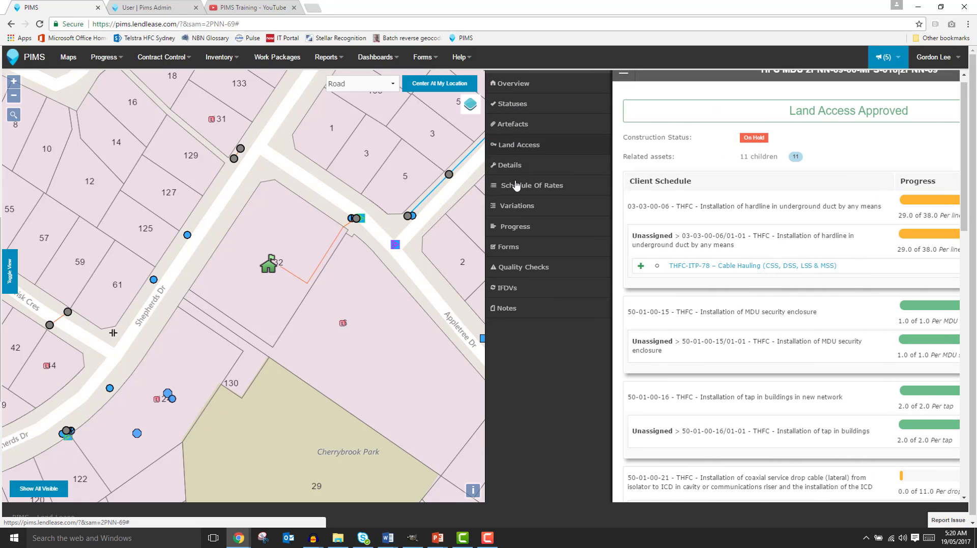
left_click(516, 228)
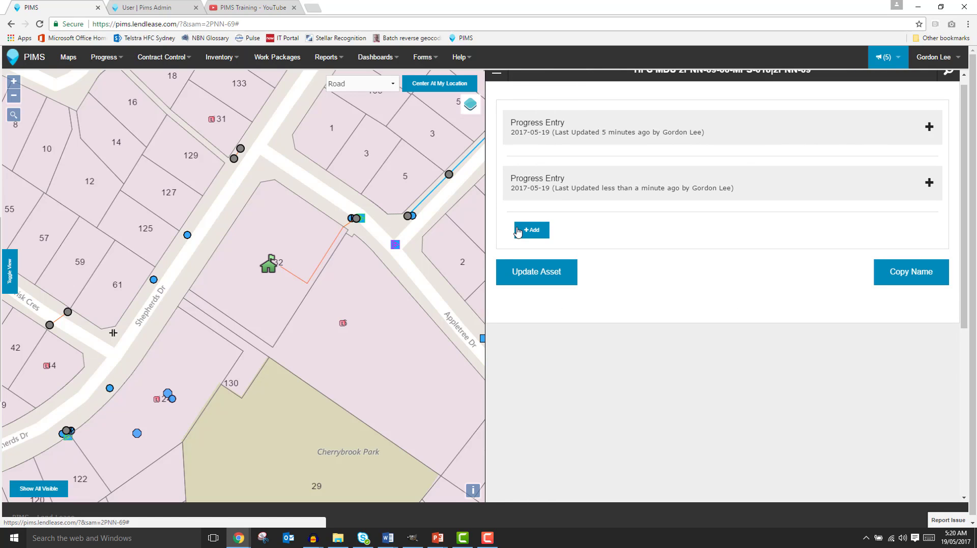
left_click(934, 192)
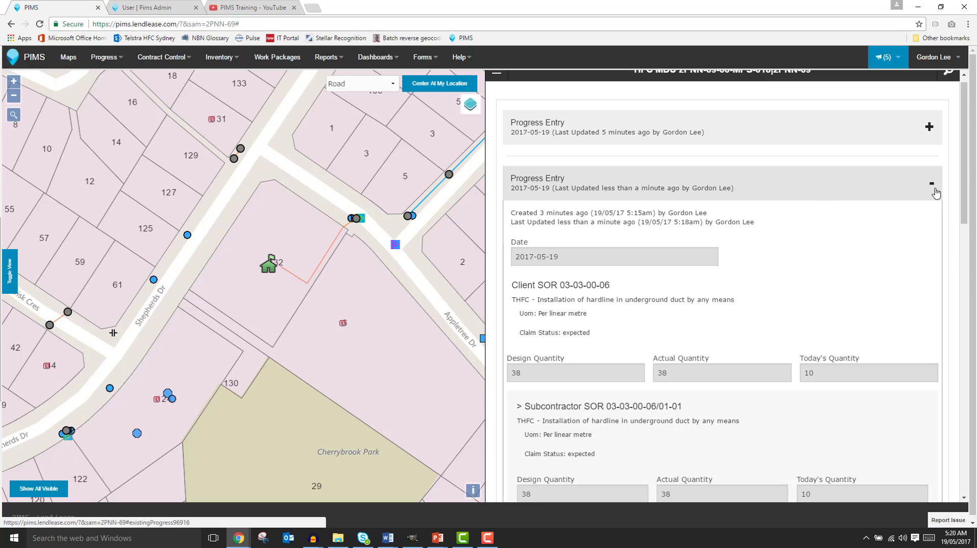
scroll(956, 262, "down", 4)
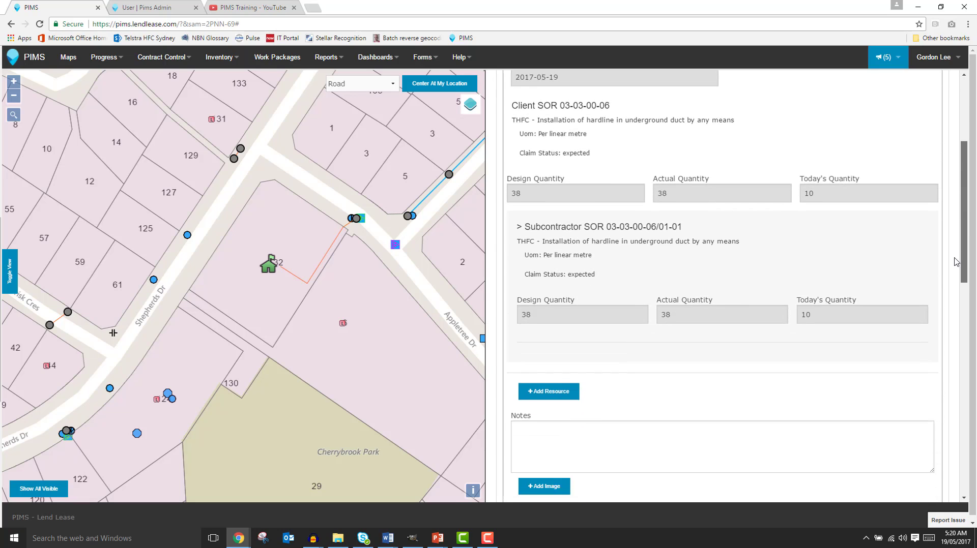
scroll(955, 261, "down", 3)
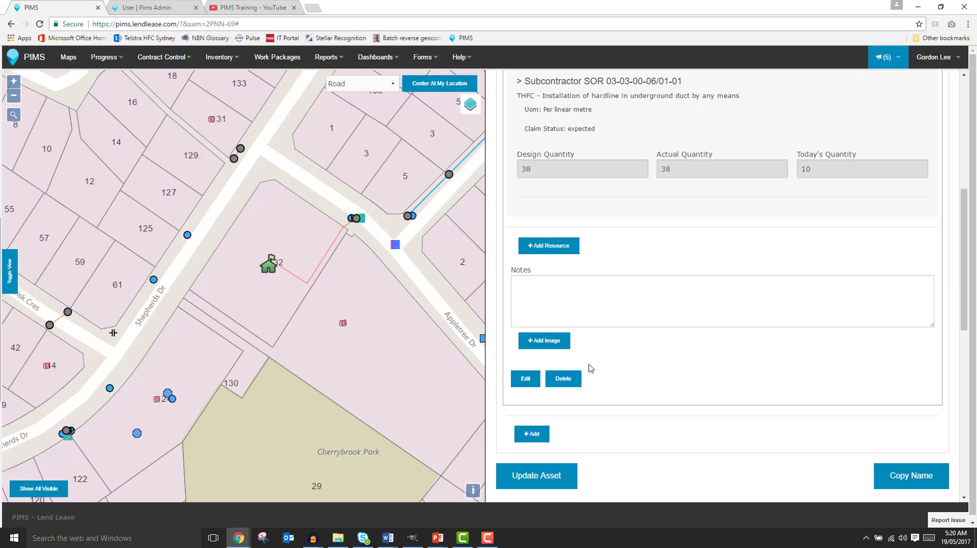
left_click(563, 380)
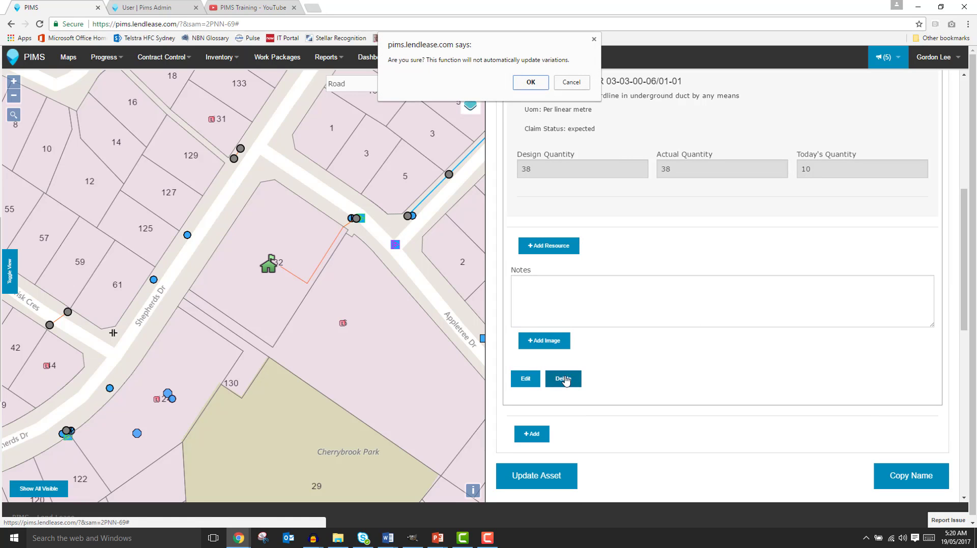
left_click(530, 81)
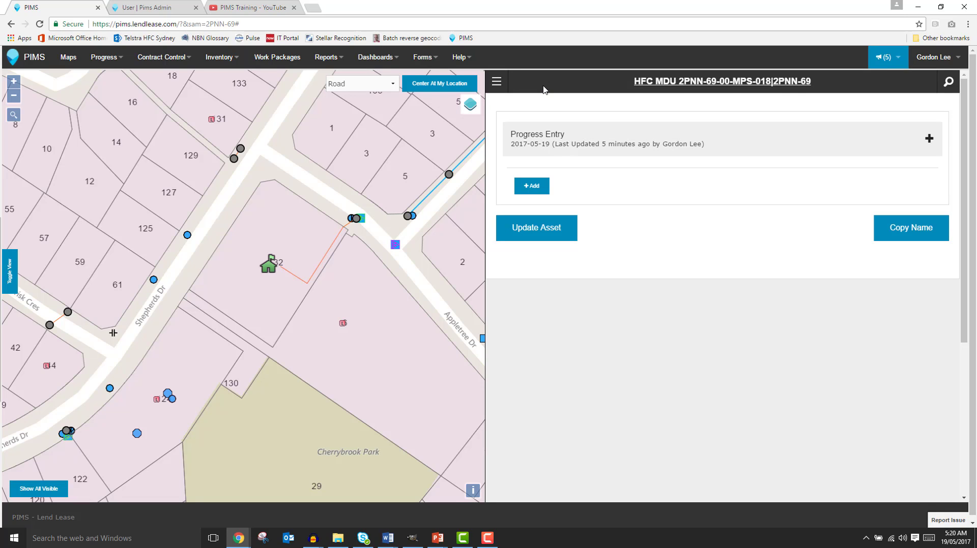
Delete the remaining 2017-05-19 progress entry and update the asset
left_click(926, 145)
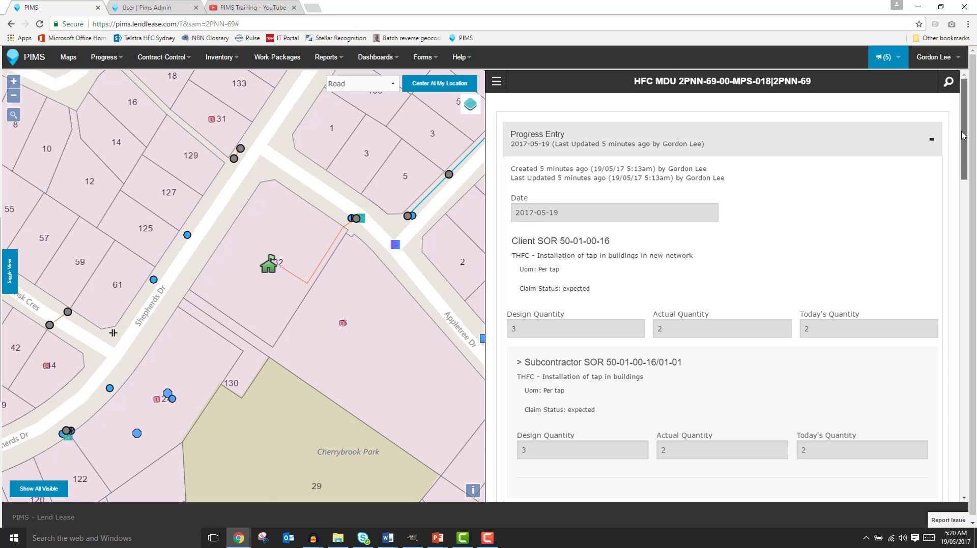
left_click_drag(961, 135, 952, 327)
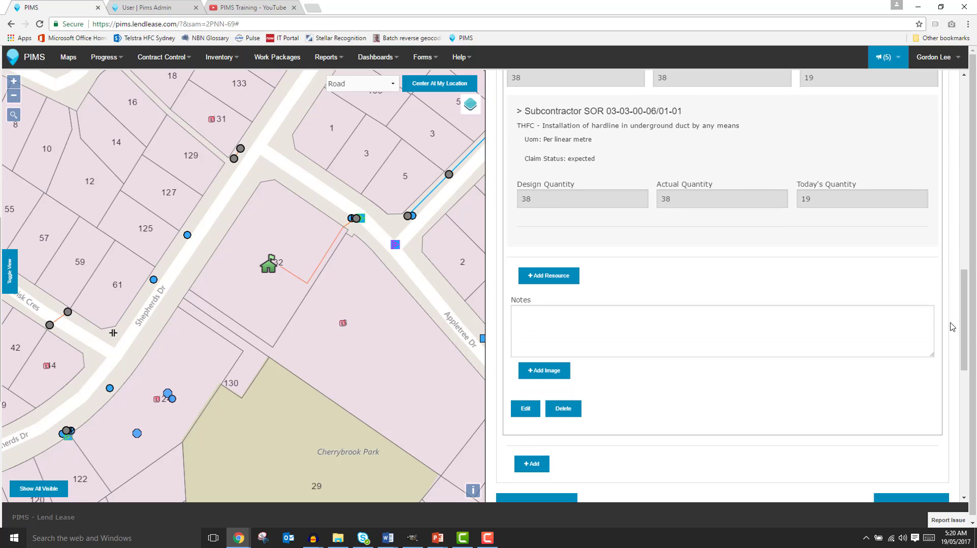
left_click(563, 409)
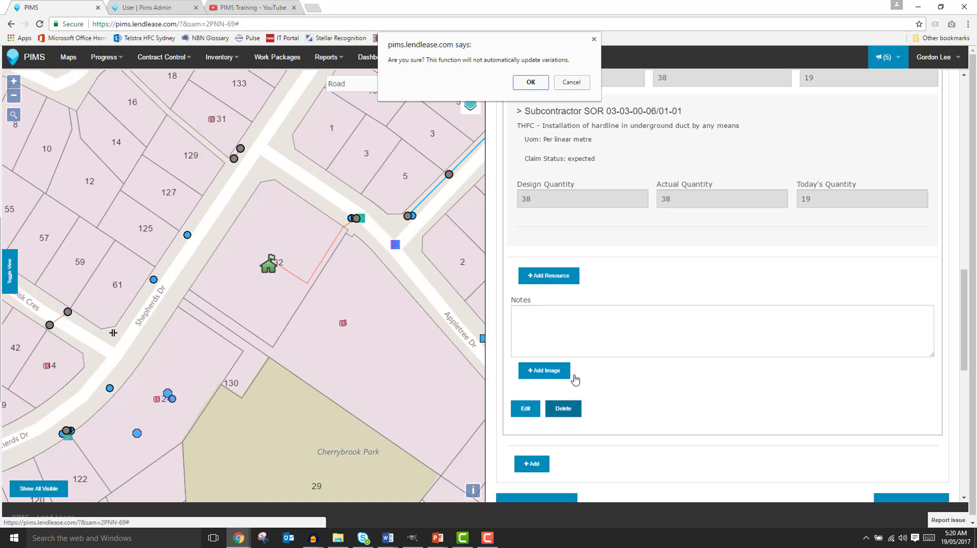
left_click(530, 82)
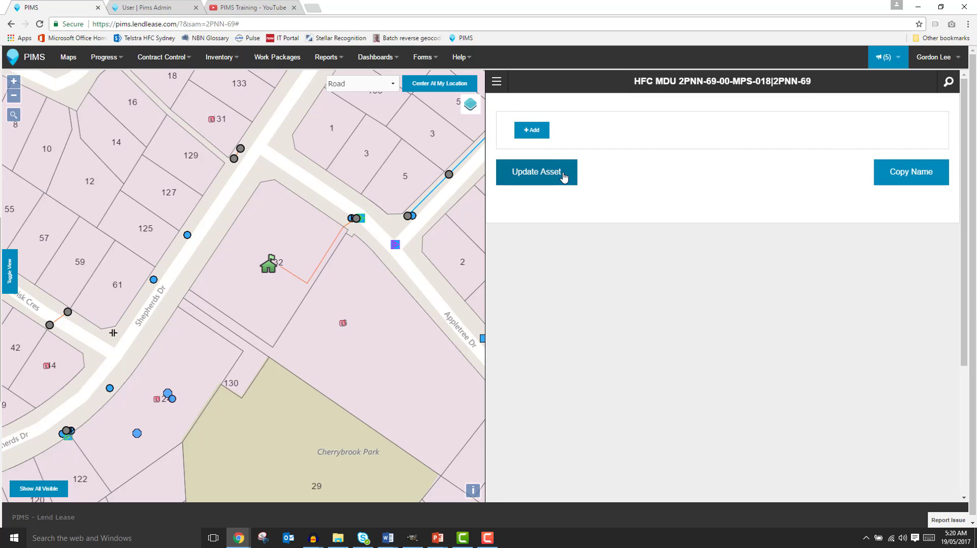
left_click(563, 177)
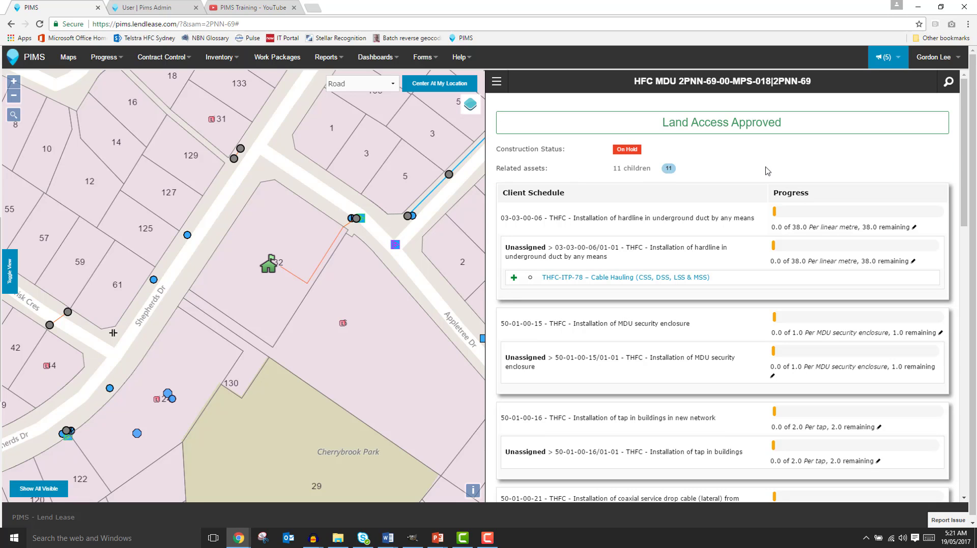
Delete the 2017-05-18 variation generated from the progress entry, update the asset, and check the client schedule
left_click_drag(961, 163, 960, 206)
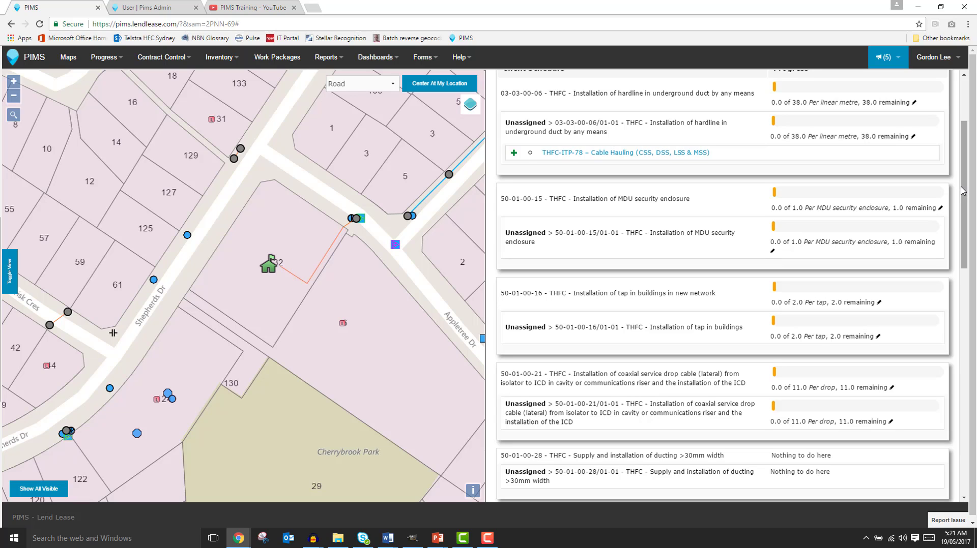
left_click_drag(960, 196, 961, 138)
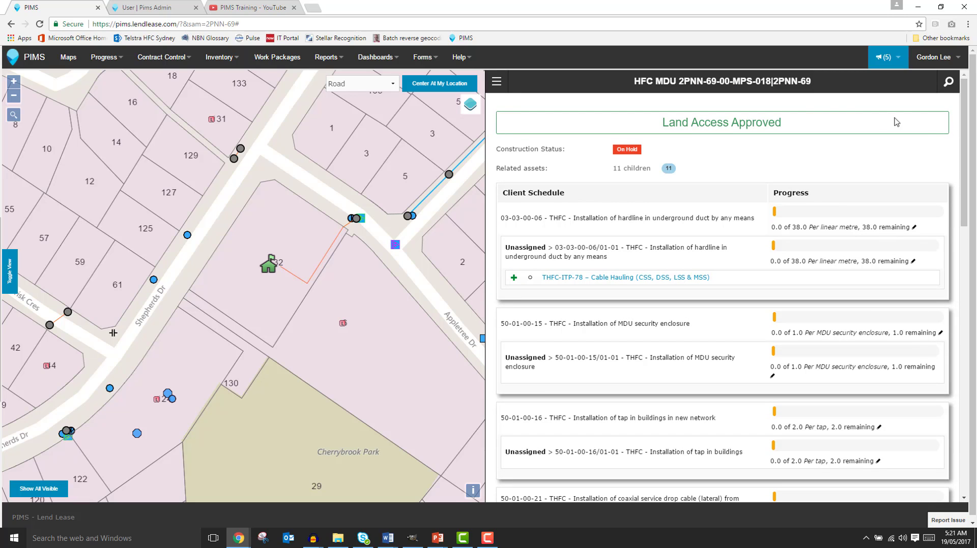
left_click(496, 81)
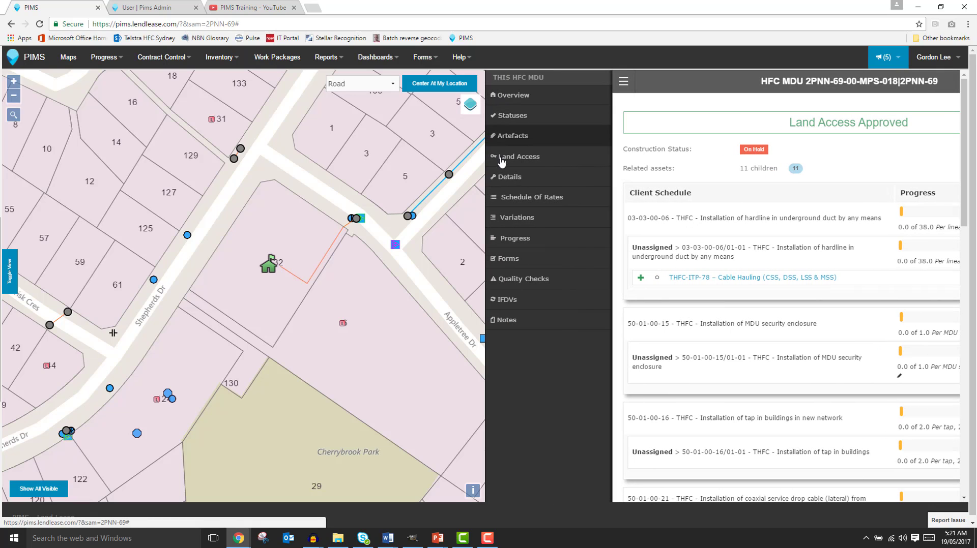
left_click(514, 218)
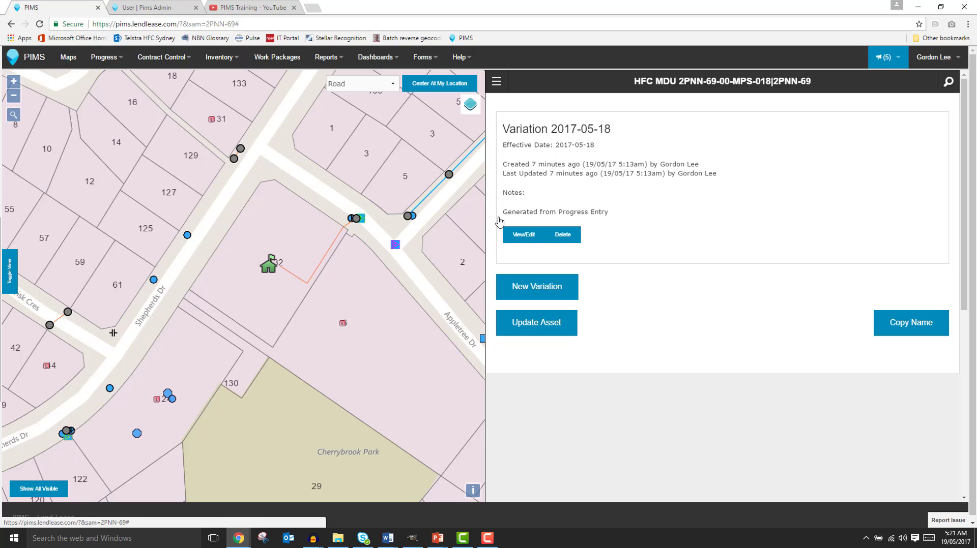
left_click(568, 239)
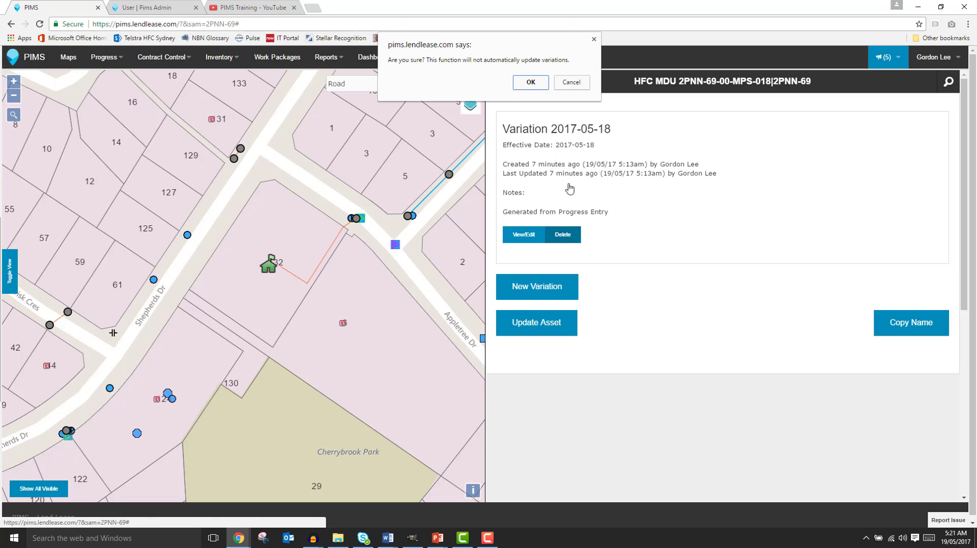
left_click(530, 82)
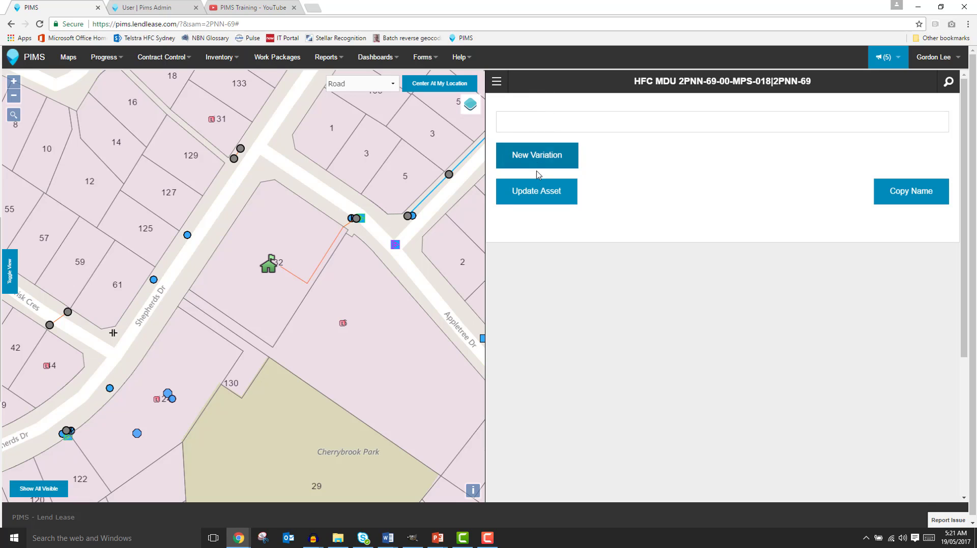
left_click(537, 195)
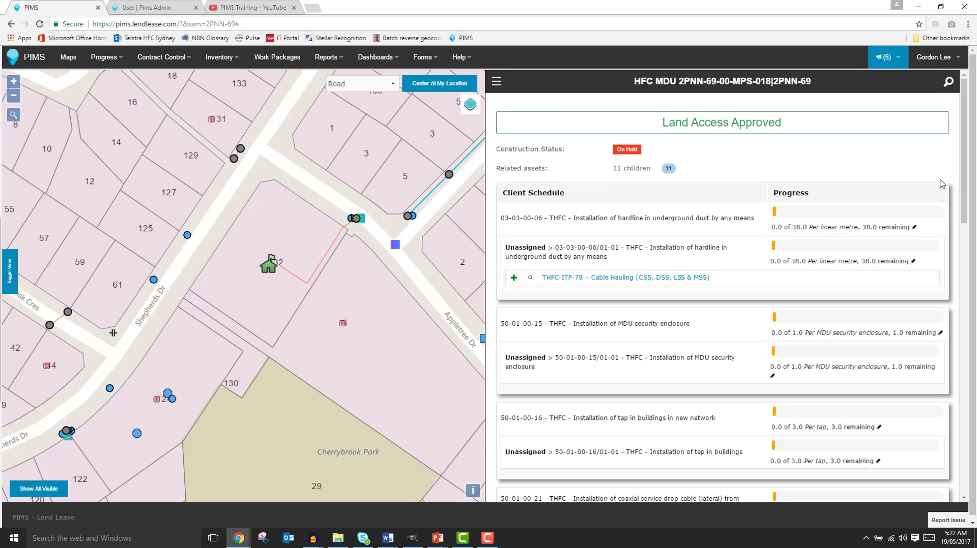
left_click_drag(961, 181, 946, 202)
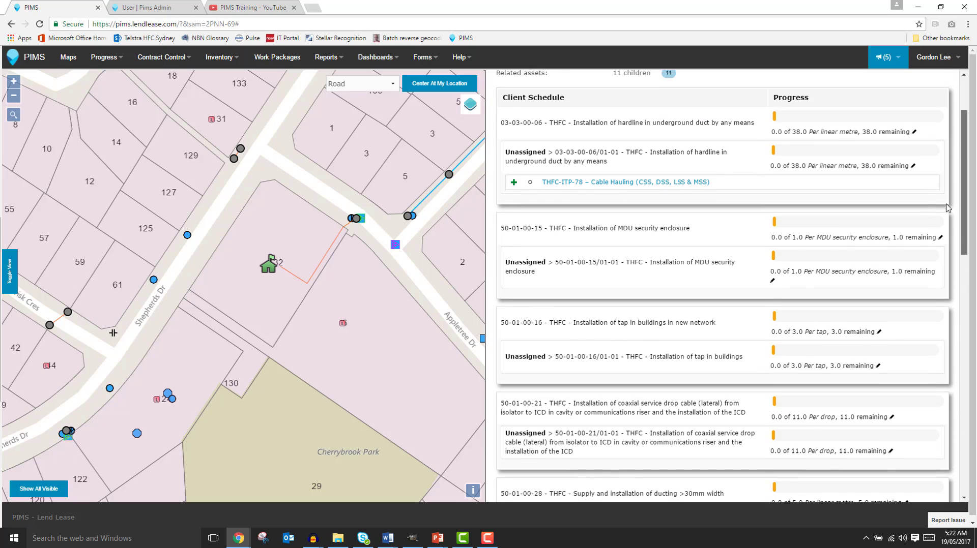